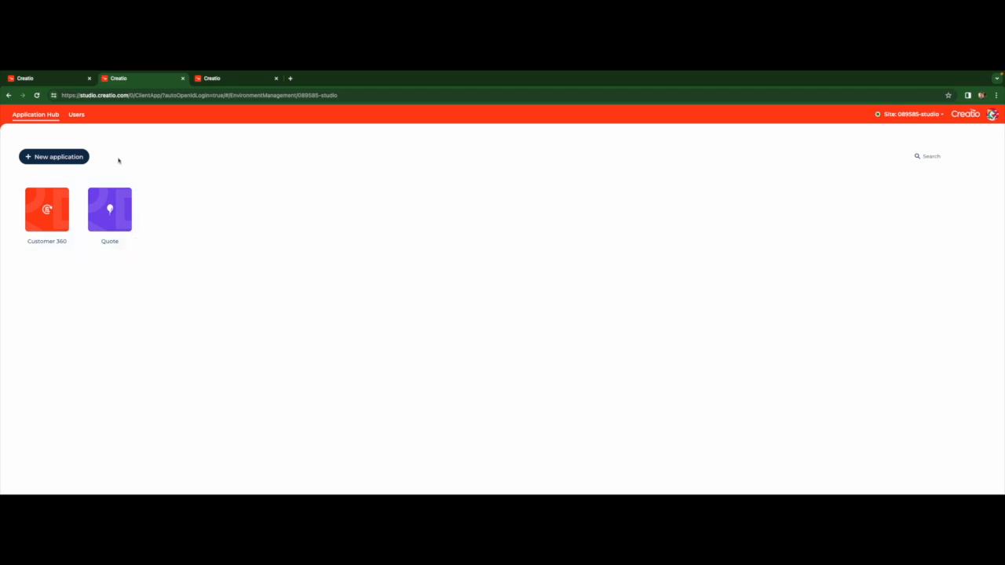
Review the app templates offered for a new application and the management options of the connected sites
{"action": "left_click", "coordinate": [55, 157]}
{"action": "scroll", "coordinate": [456, 300], "scroll_direction": "down", "scroll_amount": 2}
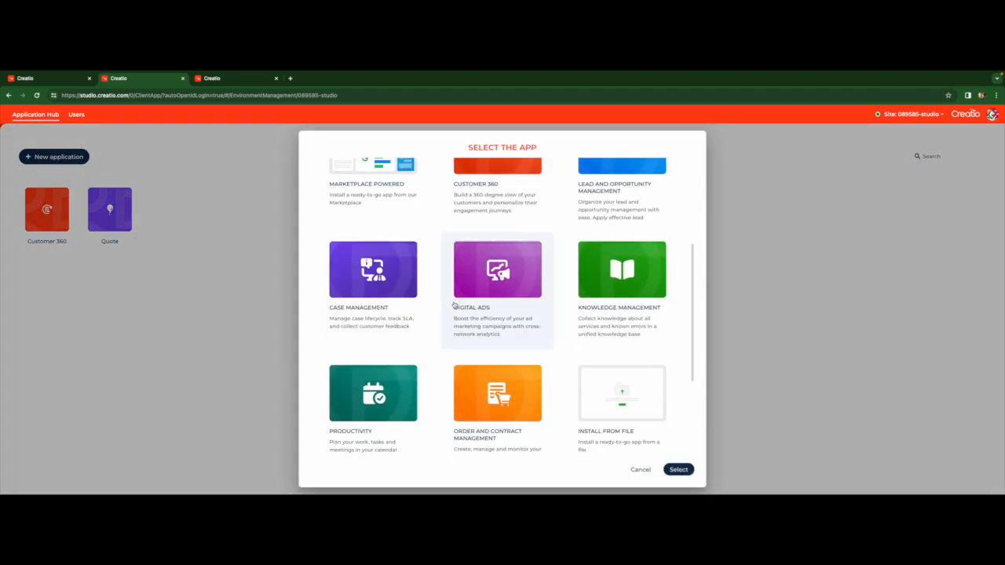
{"action": "scroll", "coordinate": [419, 353], "scroll_direction": "down", "scroll_amount": 1}
{"action": "scroll", "coordinate": [434, 365], "scroll_direction": "up", "scroll_amount": 3}
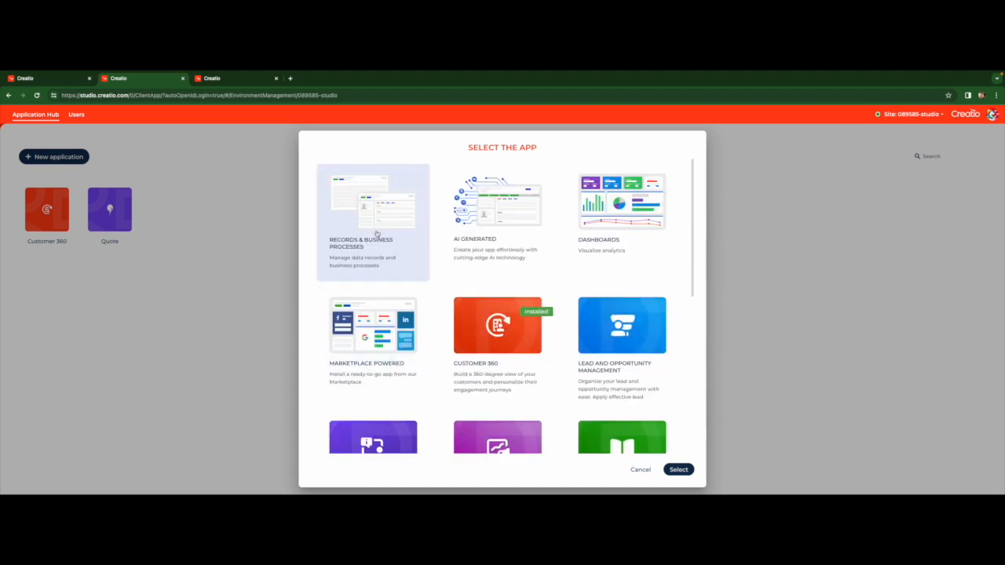
{"action": "scroll", "coordinate": [521, 359], "scroll_direction": "down", "scroll_amount": 3}
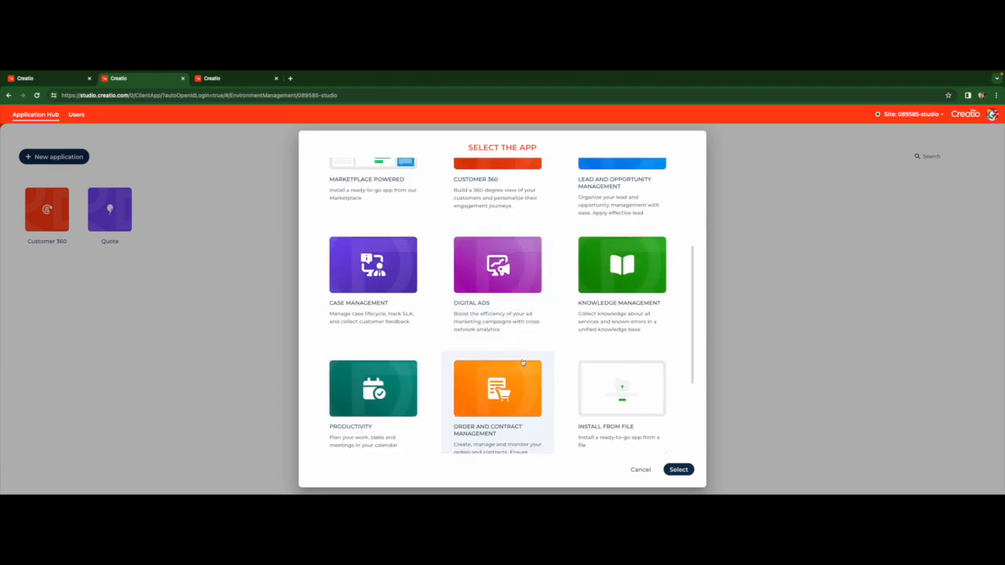
{"action": "left_click", "coordinate": [641, 469]}
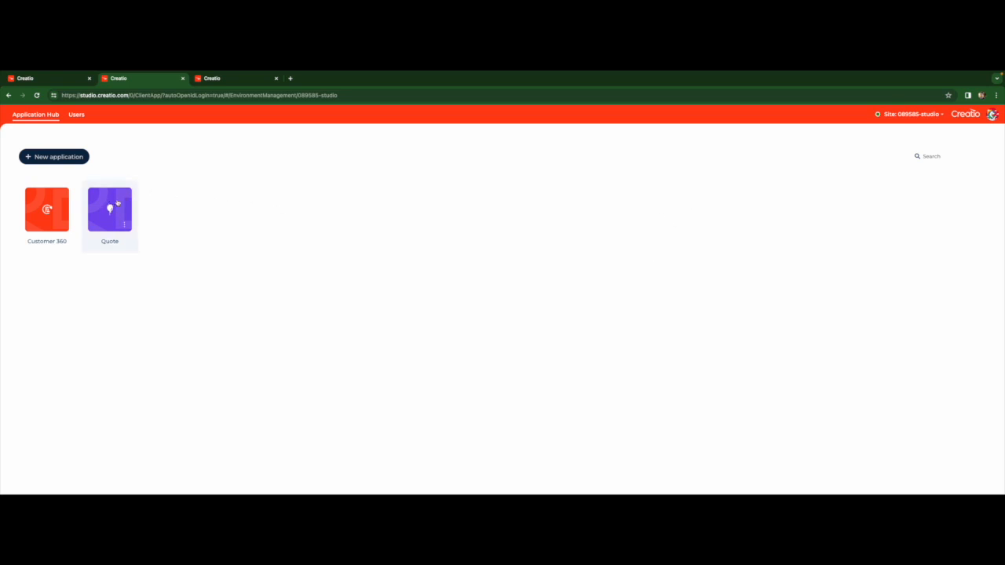
{"action": "left_click", "coordinate": [911, 112]}
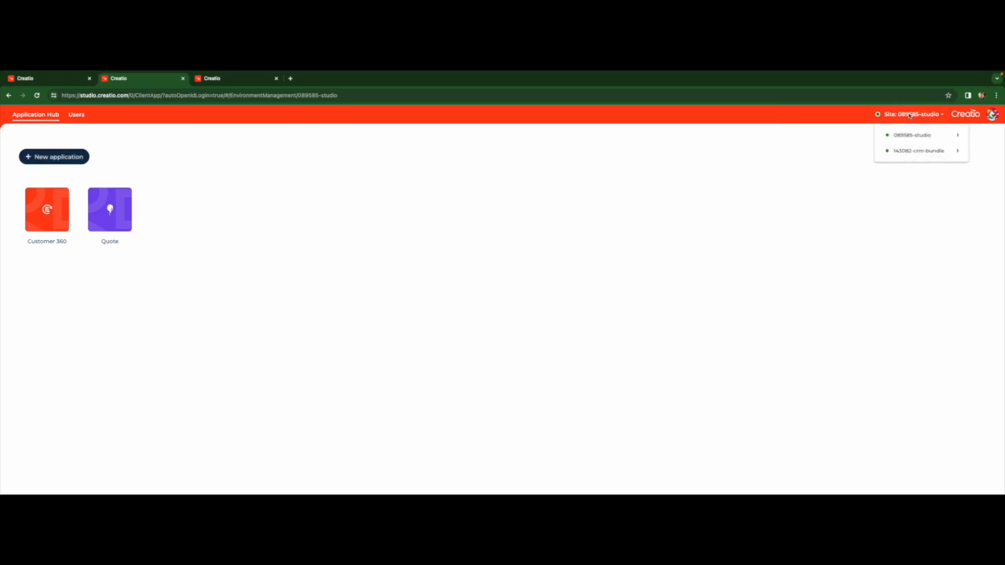
{"action": "mouse_move", "coordinate": [922, 135]}
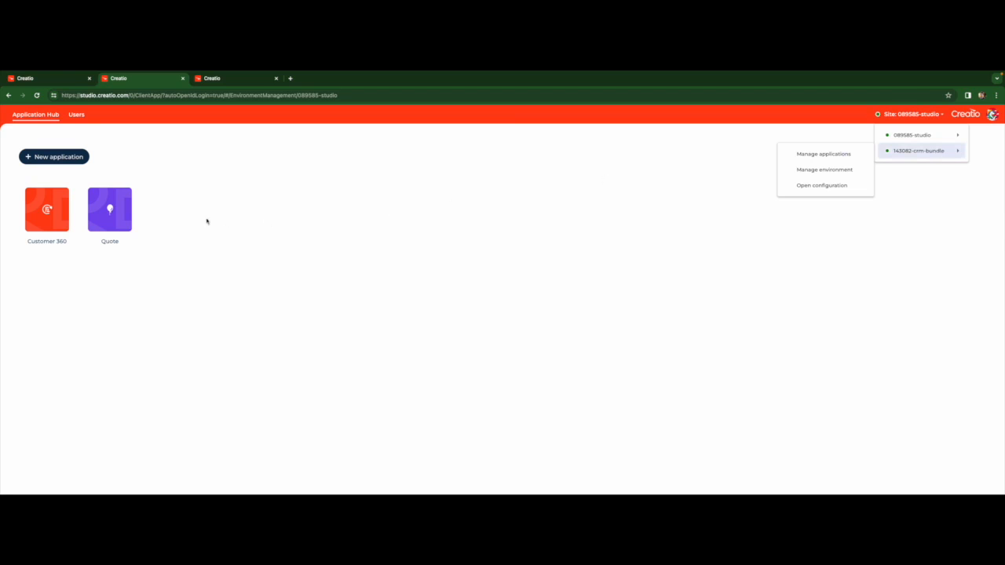
Deploy the Quote application to the 143082-crm-bundle destination site
{"action": "left_click", "coordinate": [130, 229]}
{"action": "left_click", "coordinate": [126, 227]}
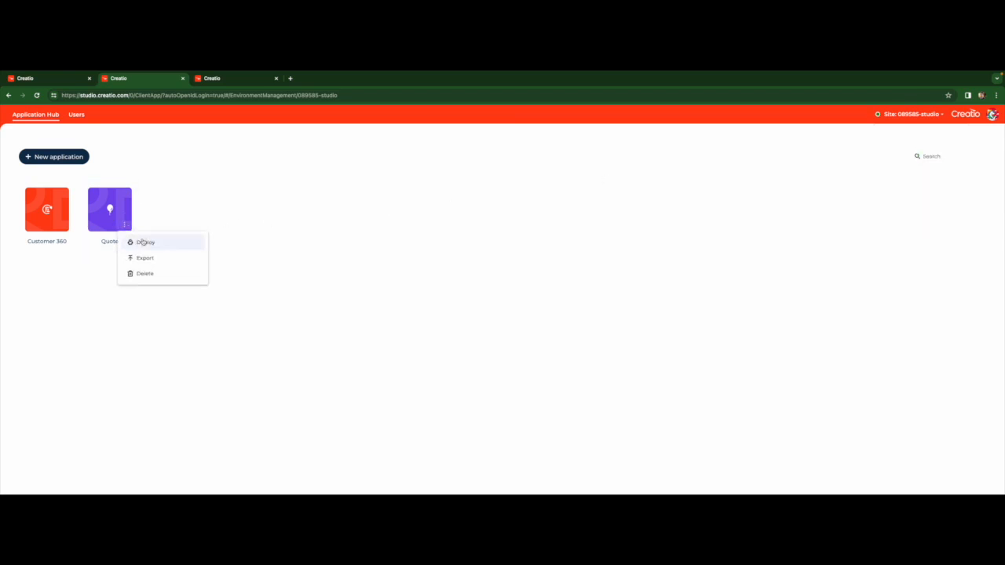
{"action": "left_click", "coordinate": [142, 243]}
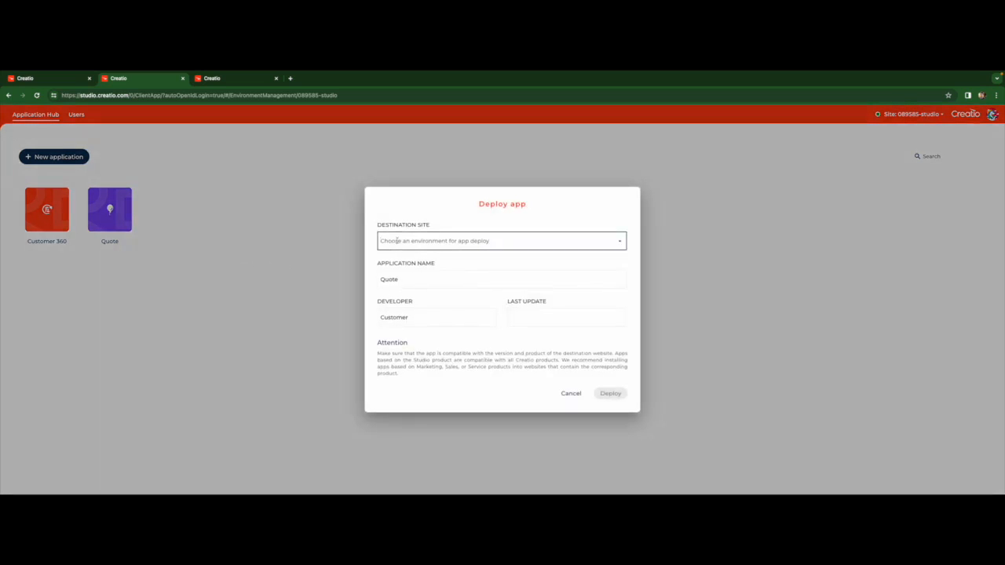
{"action": "left_click", "coordinate": [397, 241]}
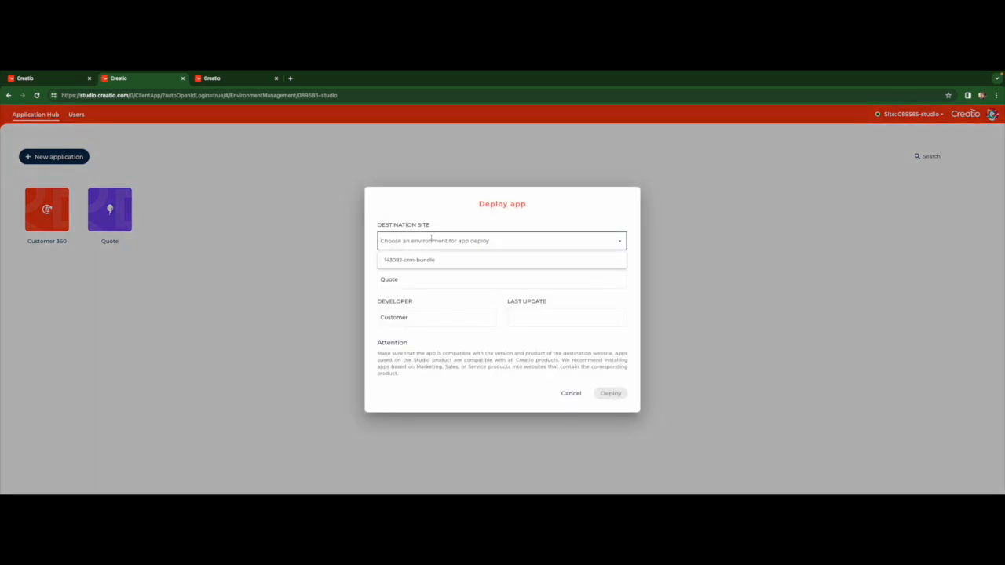
{"action": "left_click", "coordinate": [417, 261]}
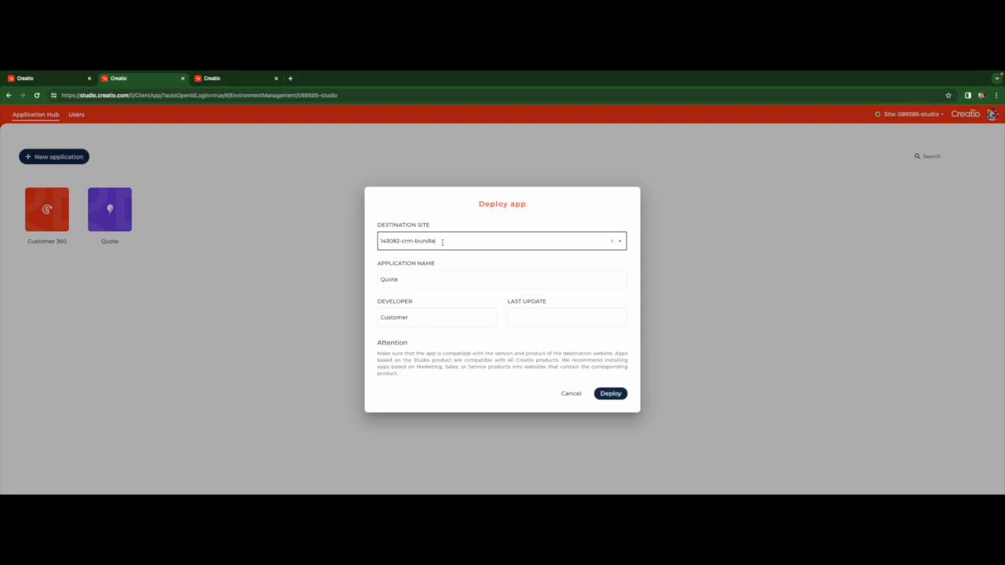
{"action": "left_click", "coordinate": [618, 393]}
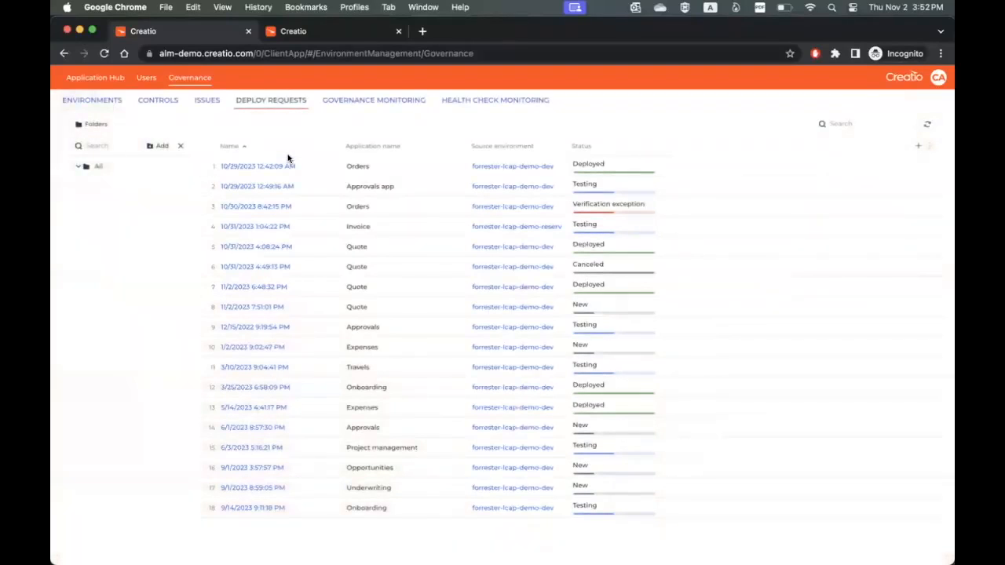
Move the new Quote deploy request of 11/2/2023 7:51:01 PM to the Verification stage, save it and refresh its check results
{"action": "left_click", "coordinate": [269, 309]}
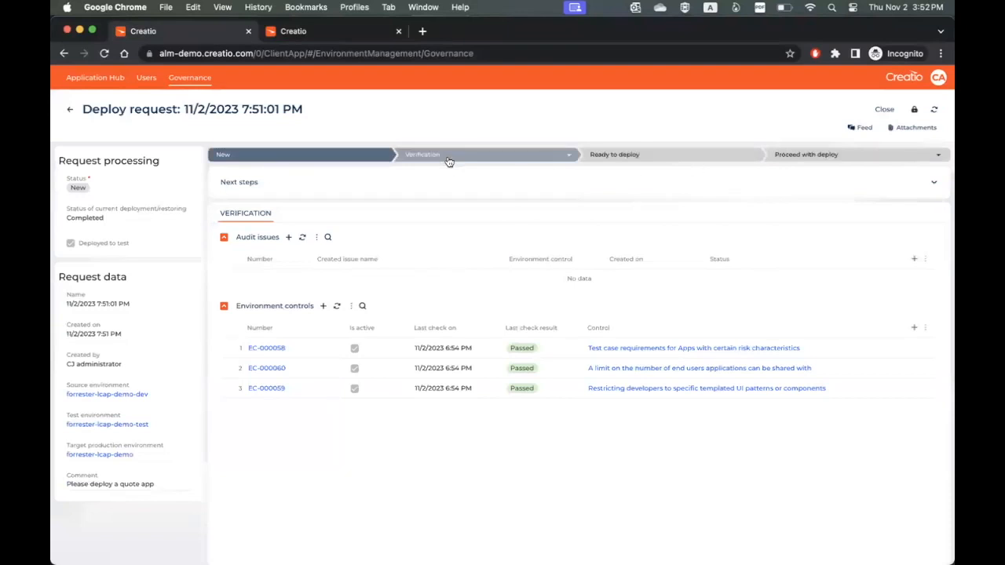
{"action": "left_click", "coordinate": [452, 158]}
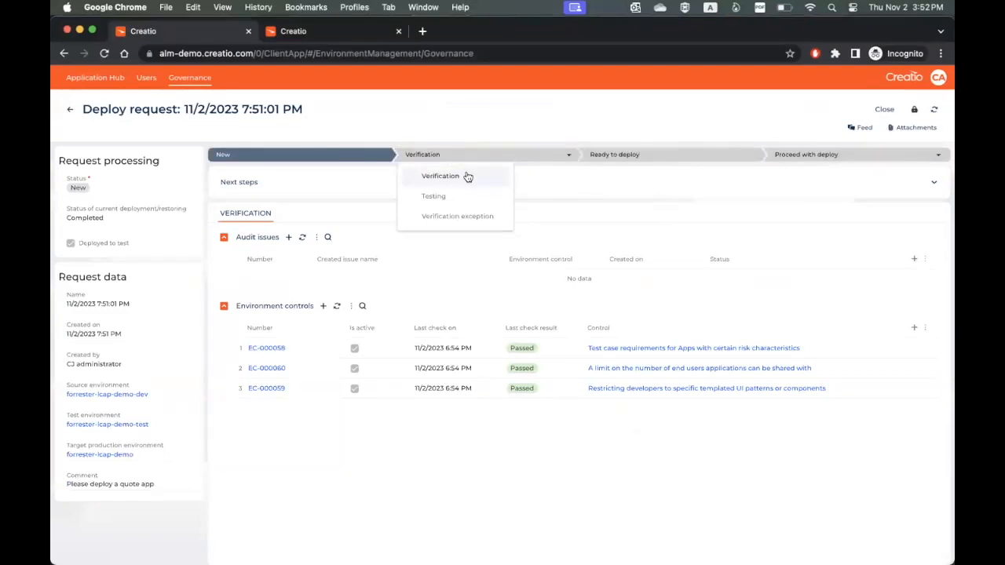
{"action": "left_click", "coordinate": [466, 176]}
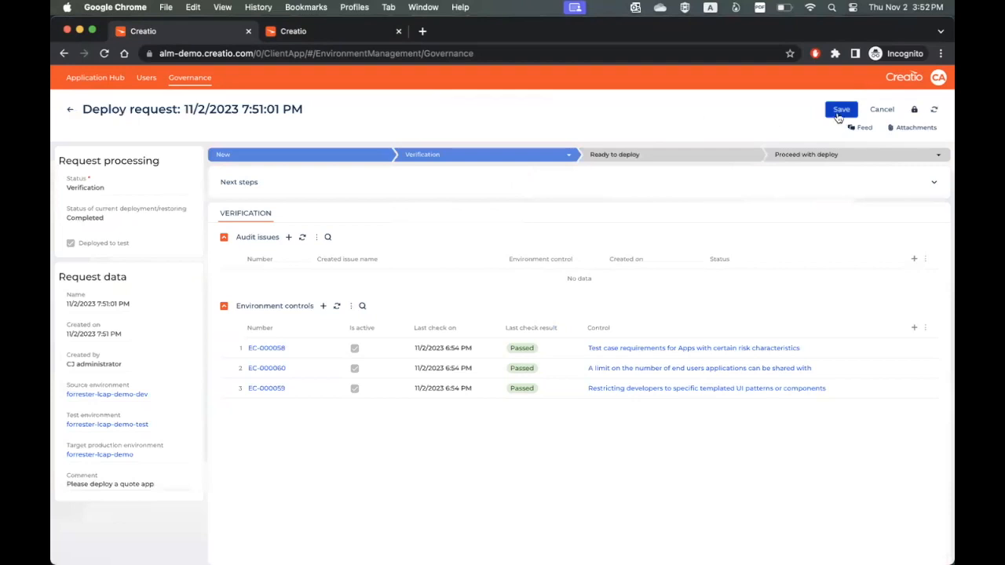
{"action": "left_click", "coordinate": [841, 112]}
{"action": "left_click", "coordinate": [935, 112]}
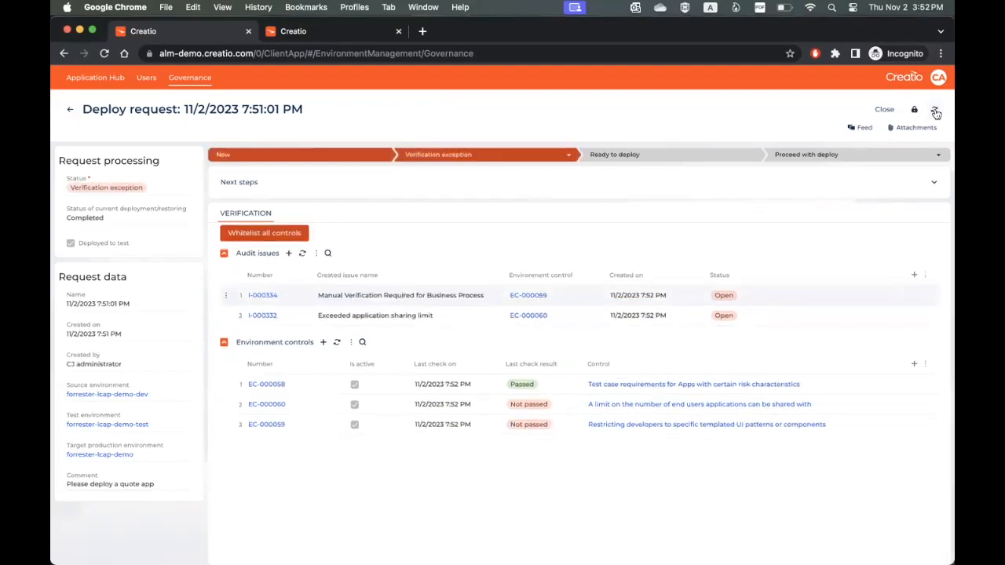
Inspect the business process manual verification issue, then whitelist all controls of the deploy request and refresh its verification status
{"action": "left_click", "coordinate": [265, 294]}
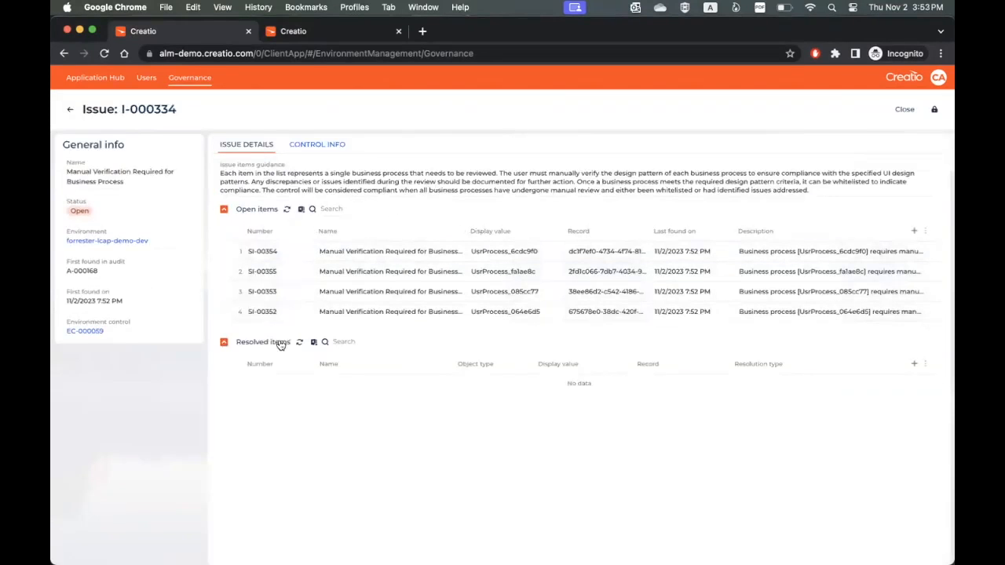
{"action": "left_click", "coordinate": [72, 111]}
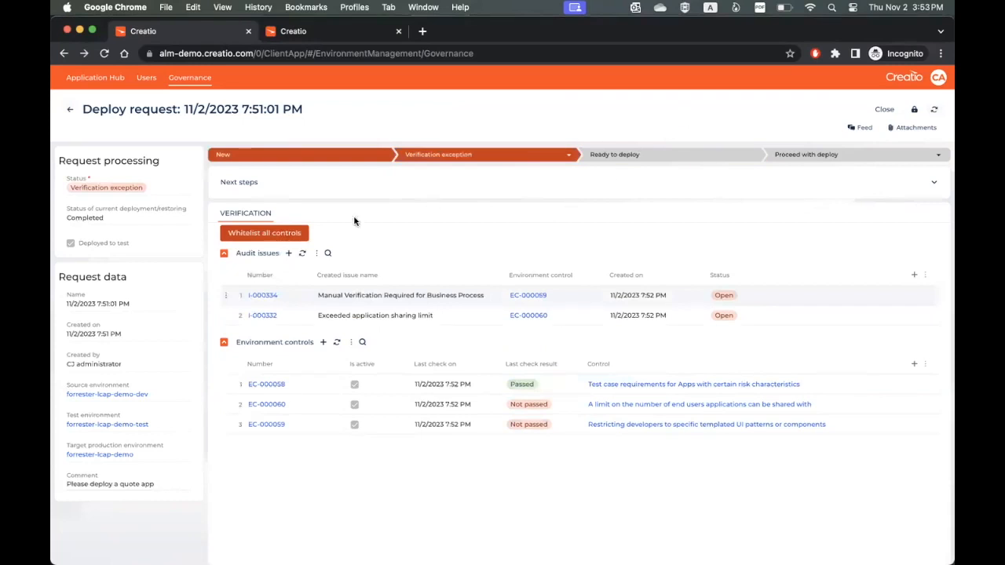
{"action": "left_click", "coordinate": [265, 234]}
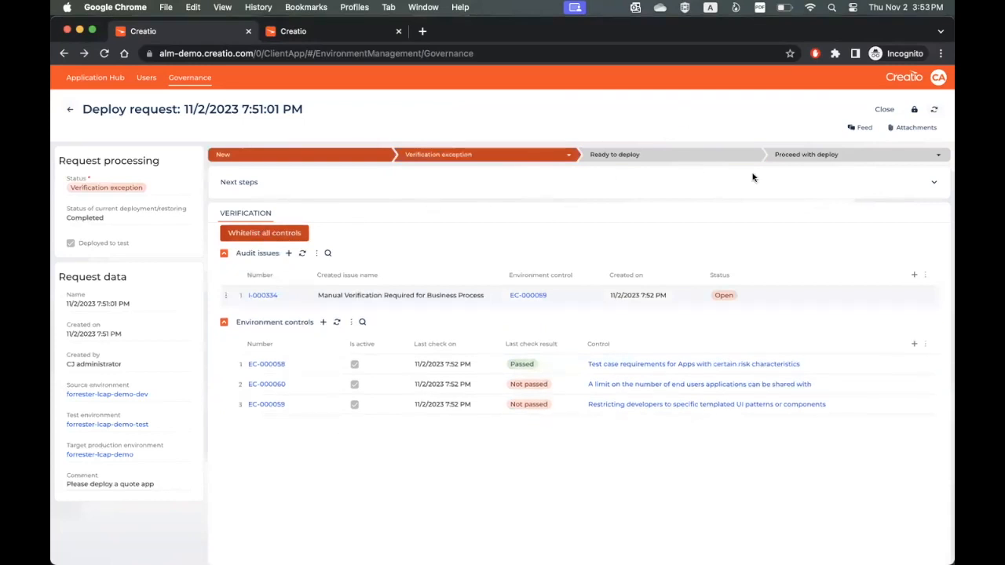
{"action": "left_click", "coordinate": [935, 110]}
{"action": "left_click", "coordinate": [933, 110]}
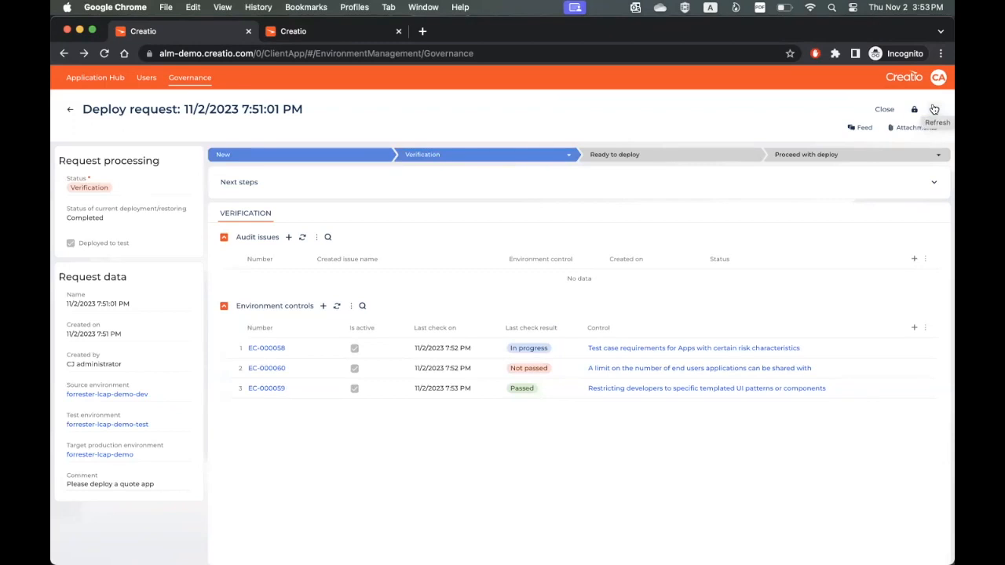
{"action": "left_click", "coordinate": [934, 110]}
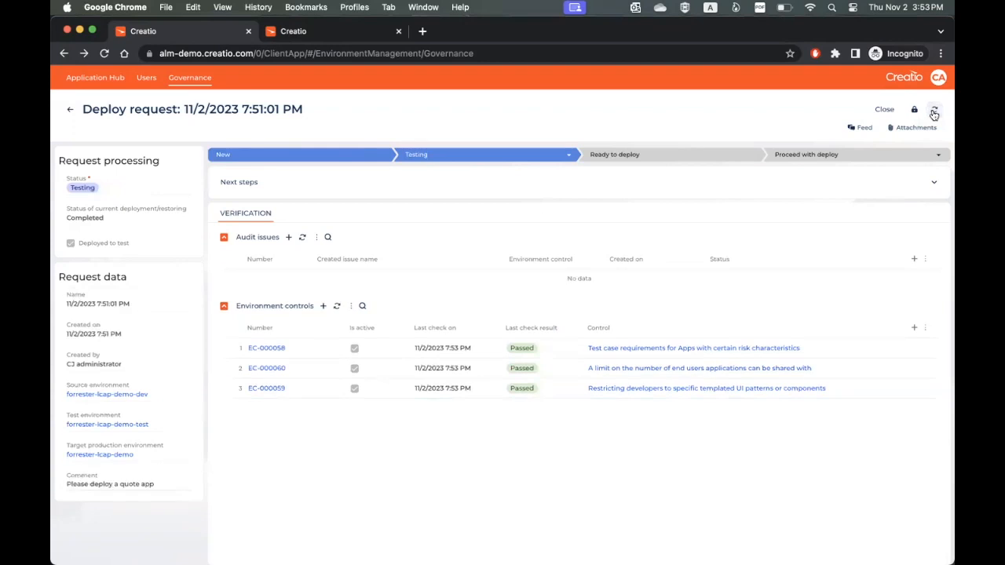
Set the deploy request to Ready to deploy, save it, and deploy the Quote app to production
{"action": "left_click", "coordinate": [668, 161]}
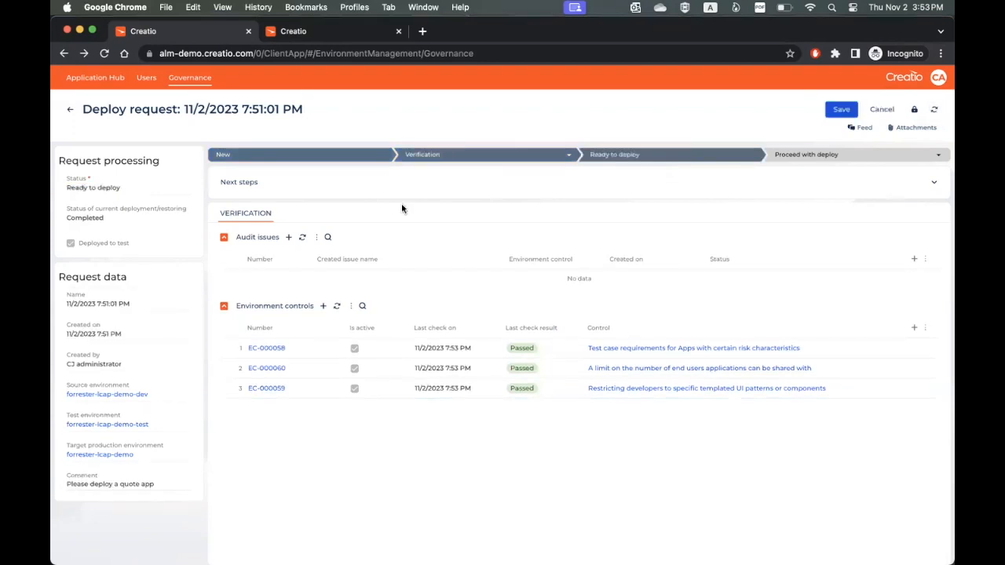
{"action": "left_click", "coordinate": [838, 109]}
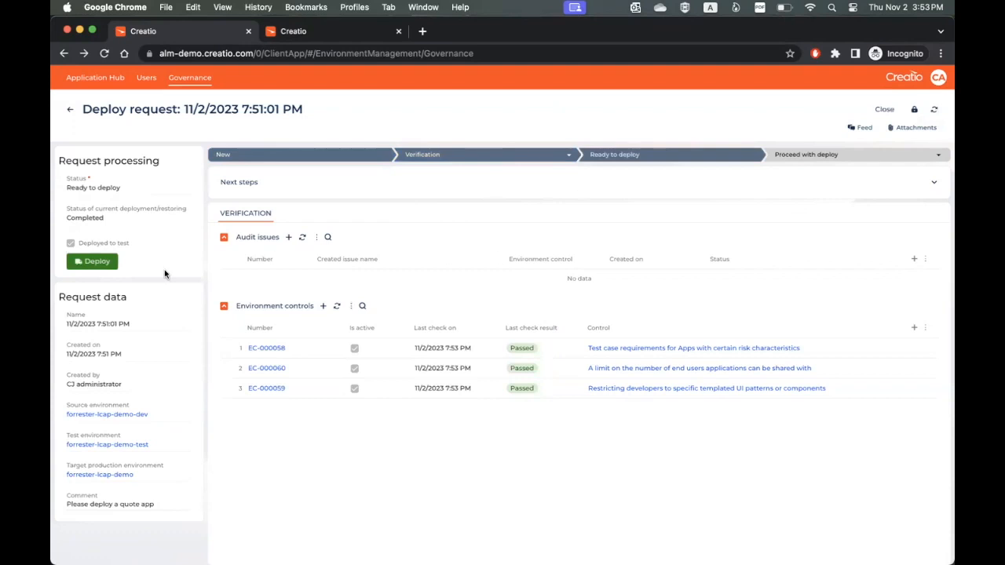
{"action": "left_click", "coordinate": [96, 261]}
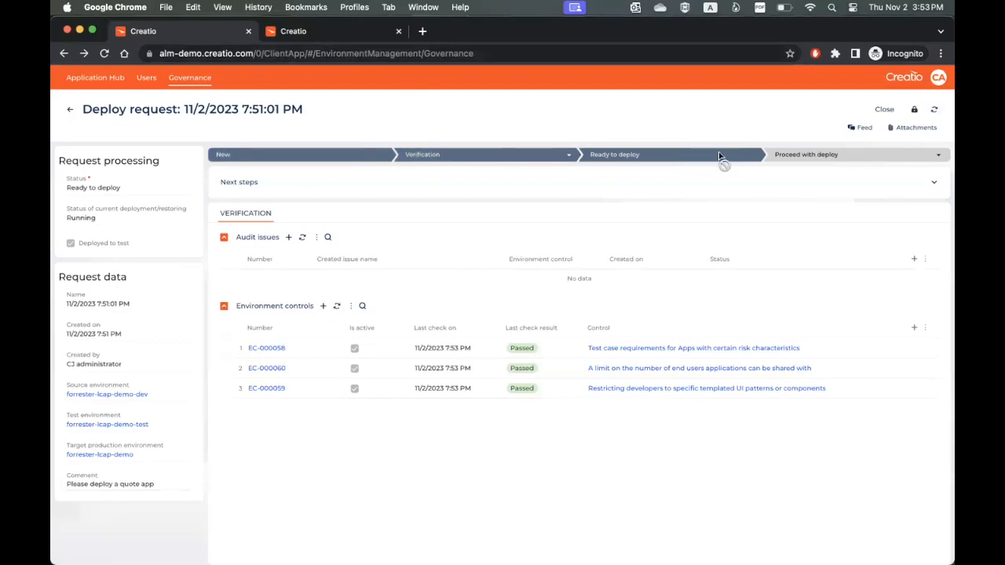
{"action": "left_click", "coordinate": [934, 112]}
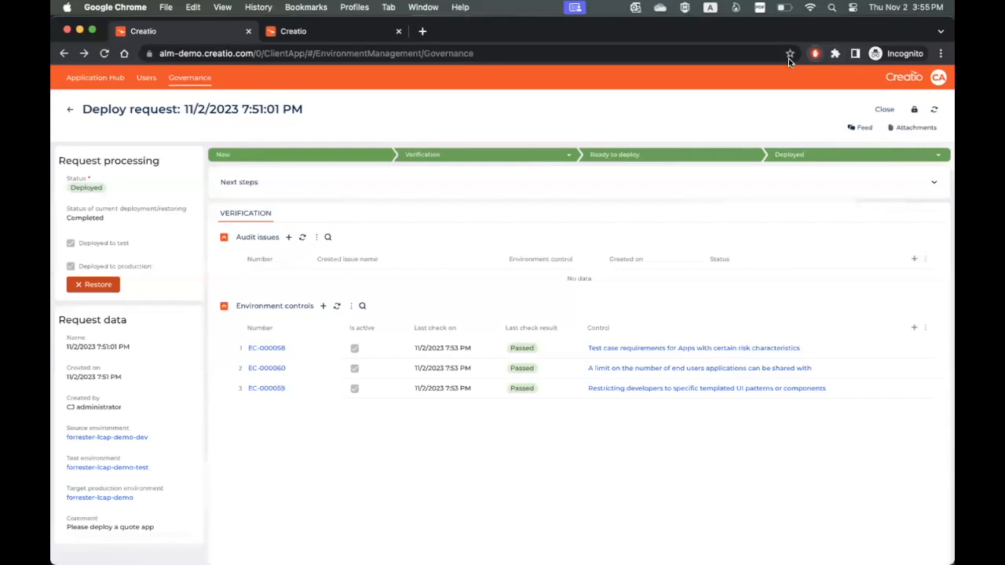
Reopen the 11/2/2023 7:51:01 PM Quote deploy request from the request list and restore its production deployment
{"action": "left_click", "coordinate": [85, 77]}
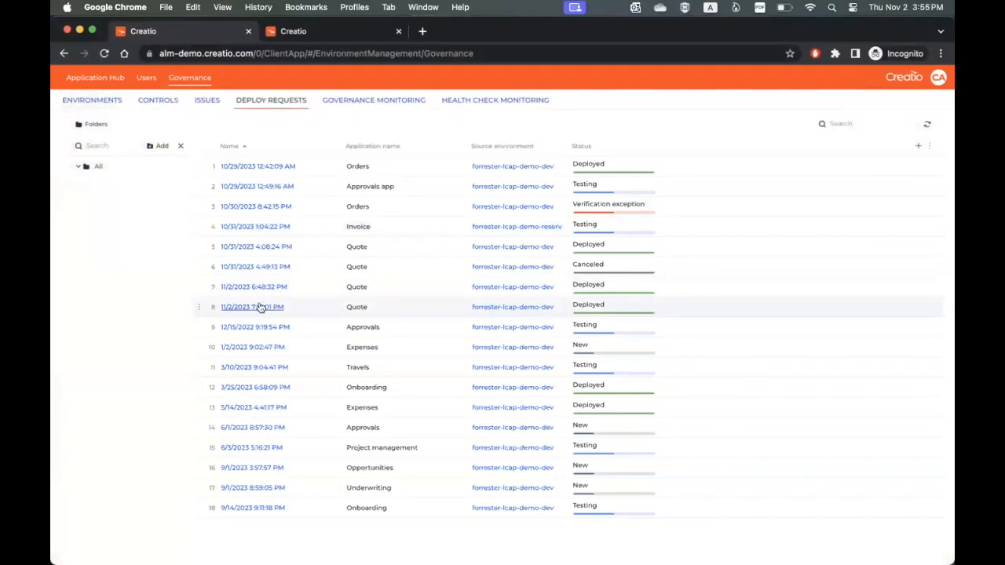
{"action": "left_click", "coordinate": [247, 307]}
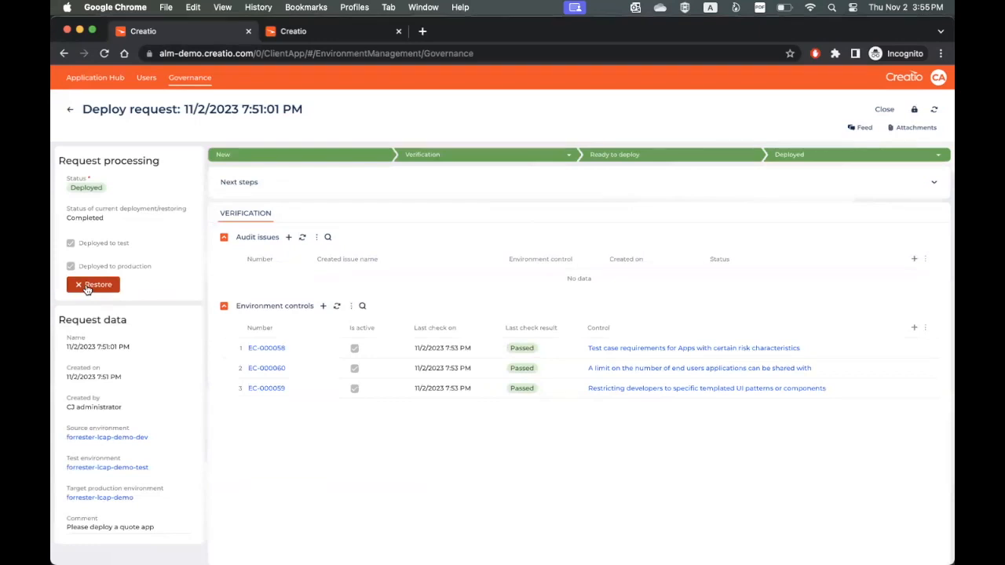
{"action": "left_click", "coordinate": [91, 285]}
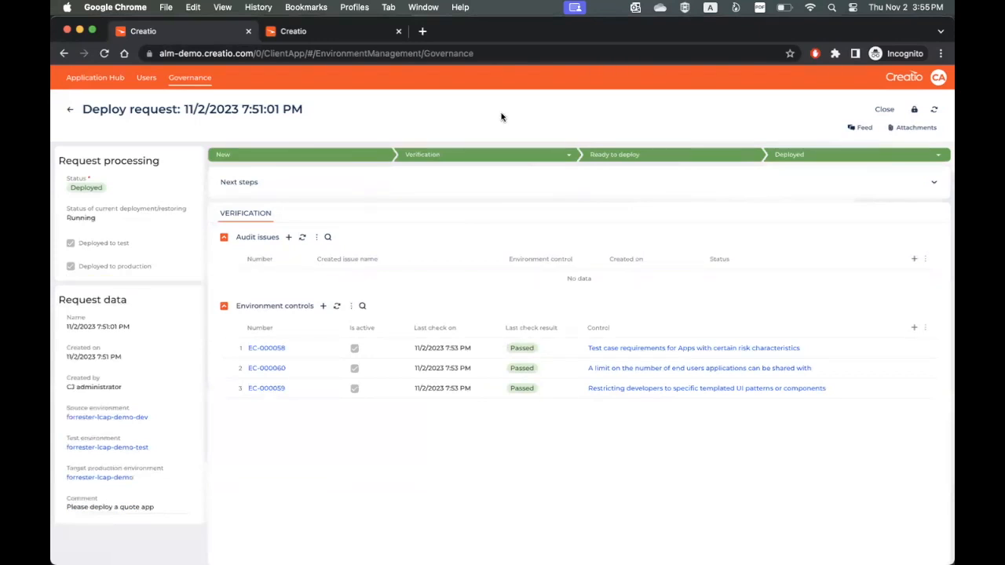
{"action": "left_click", "coordinate": [933, 114]}
Review the governance and health check monitoring dashboards, and check the status of the restored Quote deploy request
{"action": "left_click", "coordinate": [70, 109]}
{"action": "left_click", "coordinate": [341, 102]}
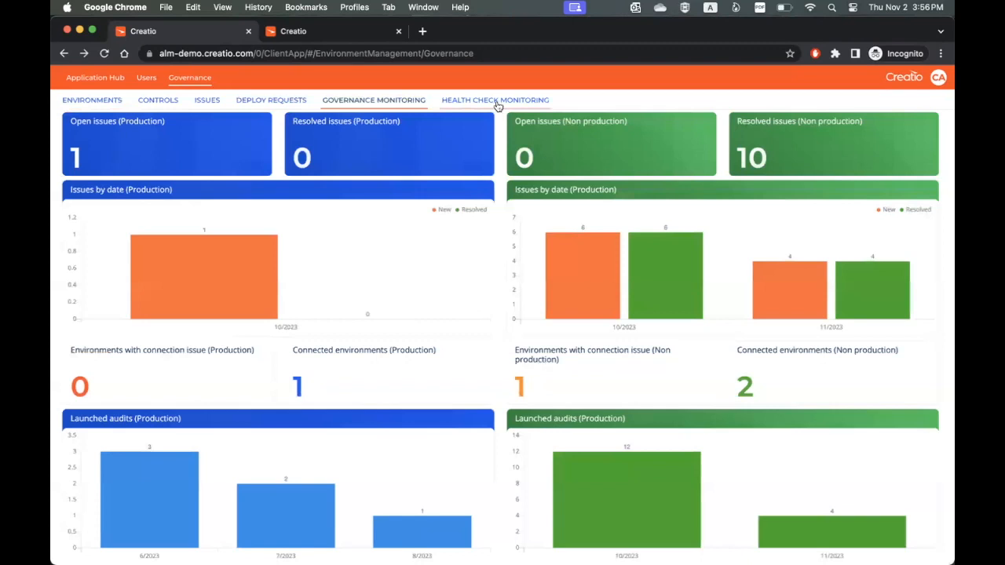
{"action": "left_click", "coordinate": [497, 104]}
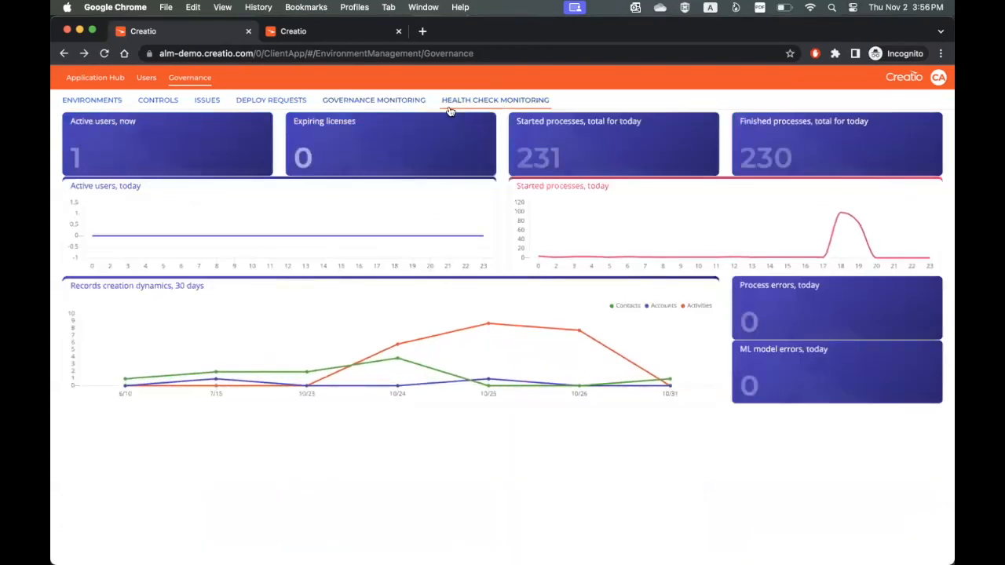
{"action": "left_click", "coordinate": [276, 103]}
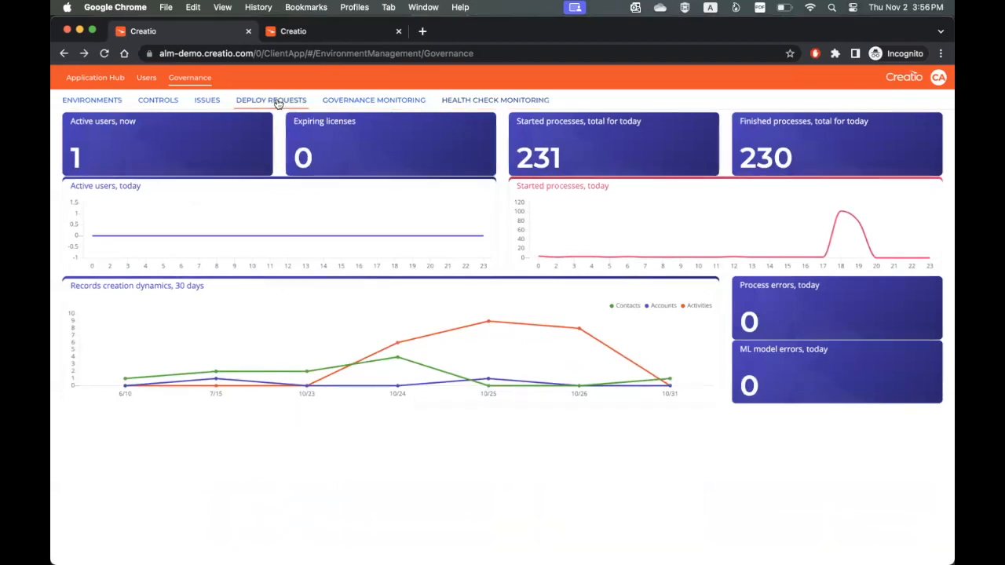
{"action": "left_click", "coordinate": [270, 311]}
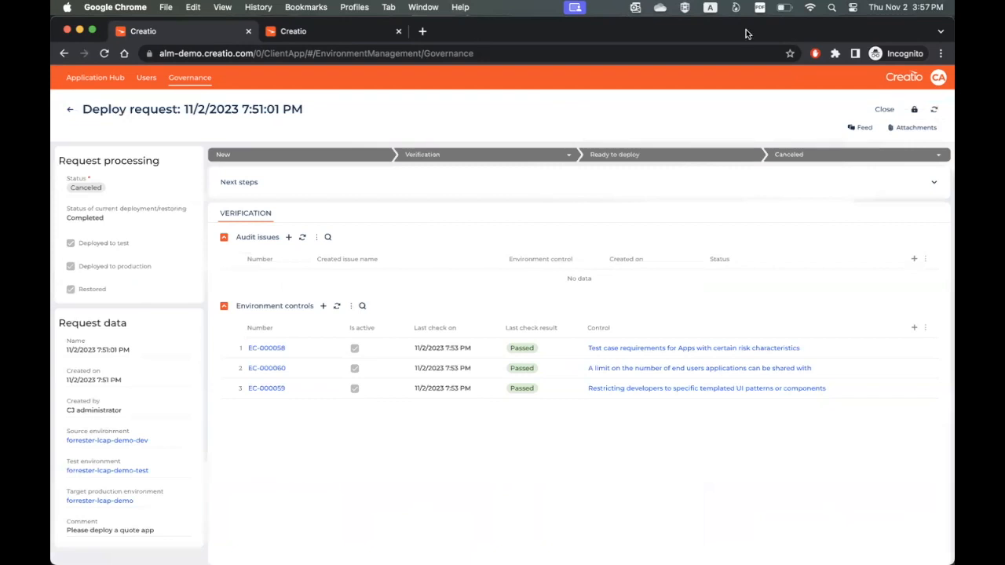
View the user list, then switch the Application Hub to the forrester-lcap-demo-dev site
{"action": "left_click", "coordinate": [150, 80]}
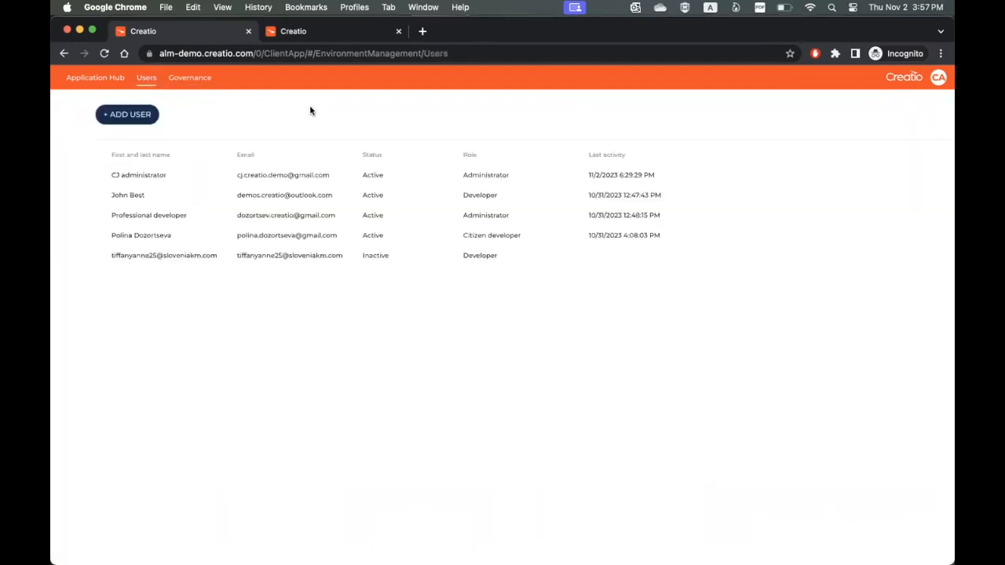
{"action": "left_click", "coordinate": [106, 83]}
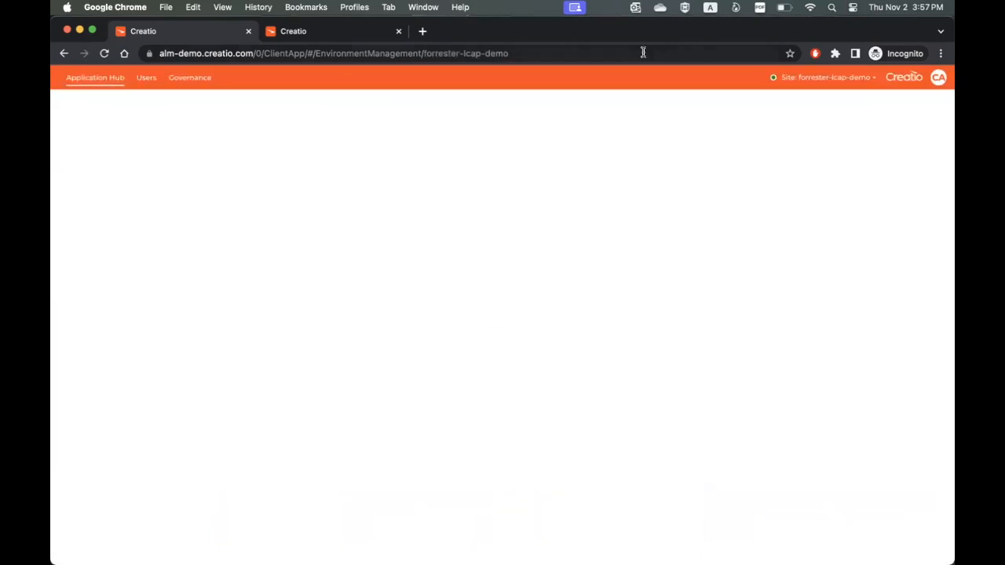
{"action": "left_click", "coordinate": [808, 82]}
{"action": "mouse_move", "coordinate": [801, 165]}
{"action": "left_click", "coordinate": [725, 168]}
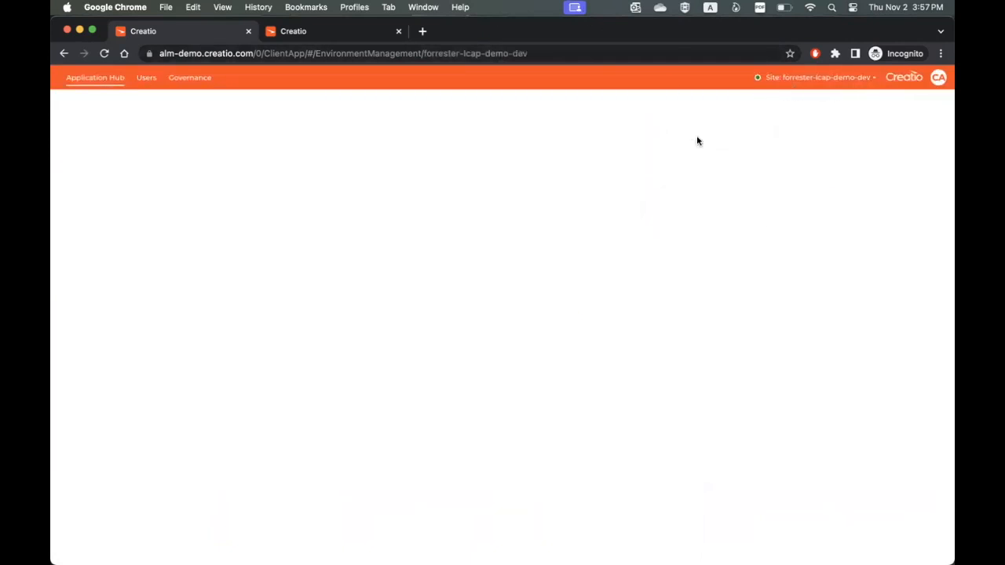